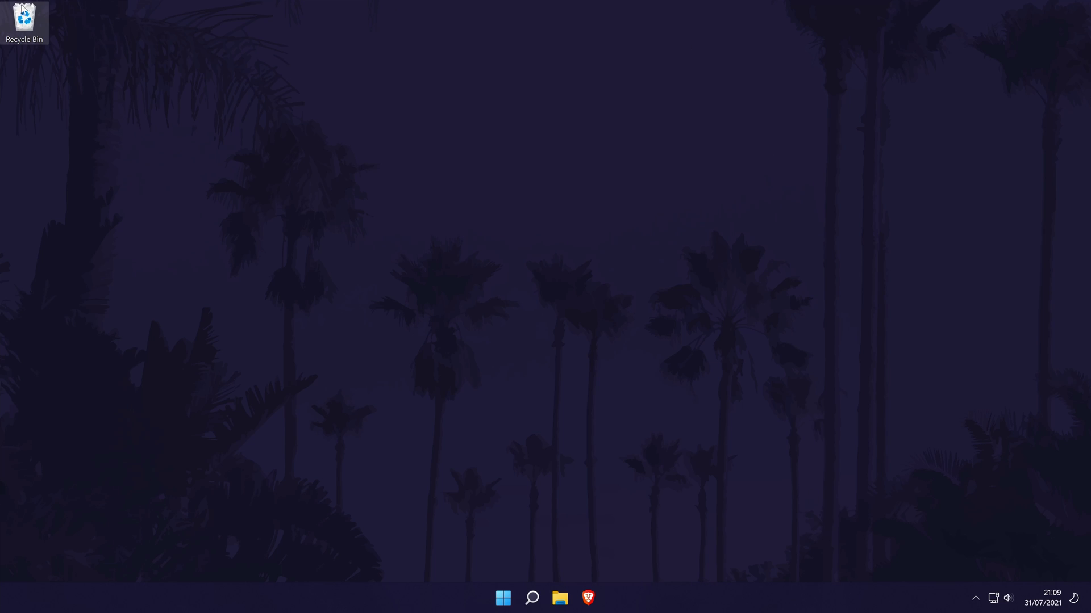
- Open the Recycle Bin and show the available actions for one deleted video and for the whole bin
double_click(33, 17)
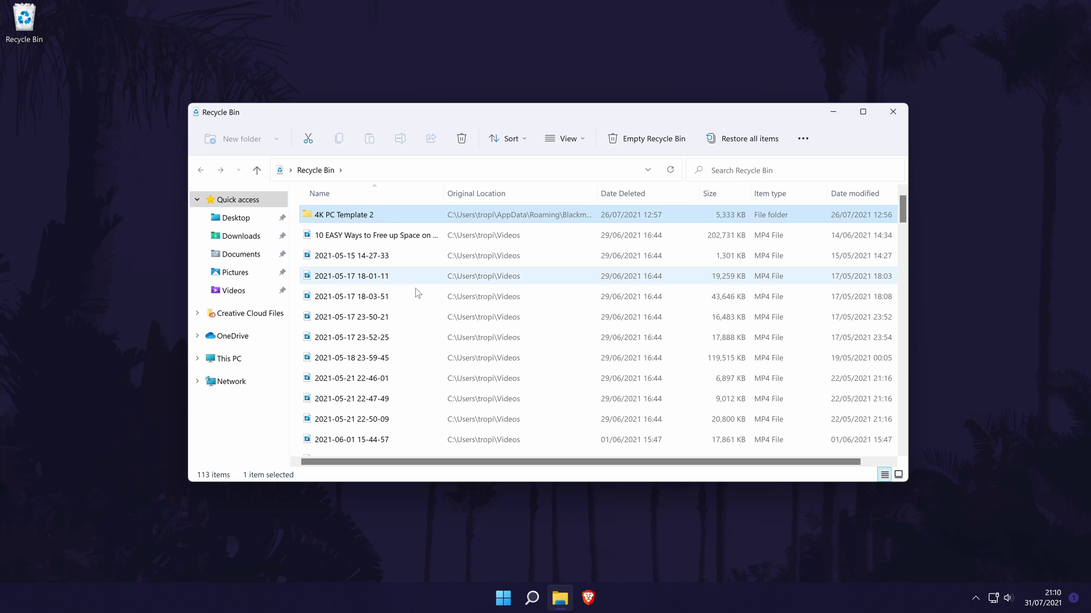
right_click(358, 296)
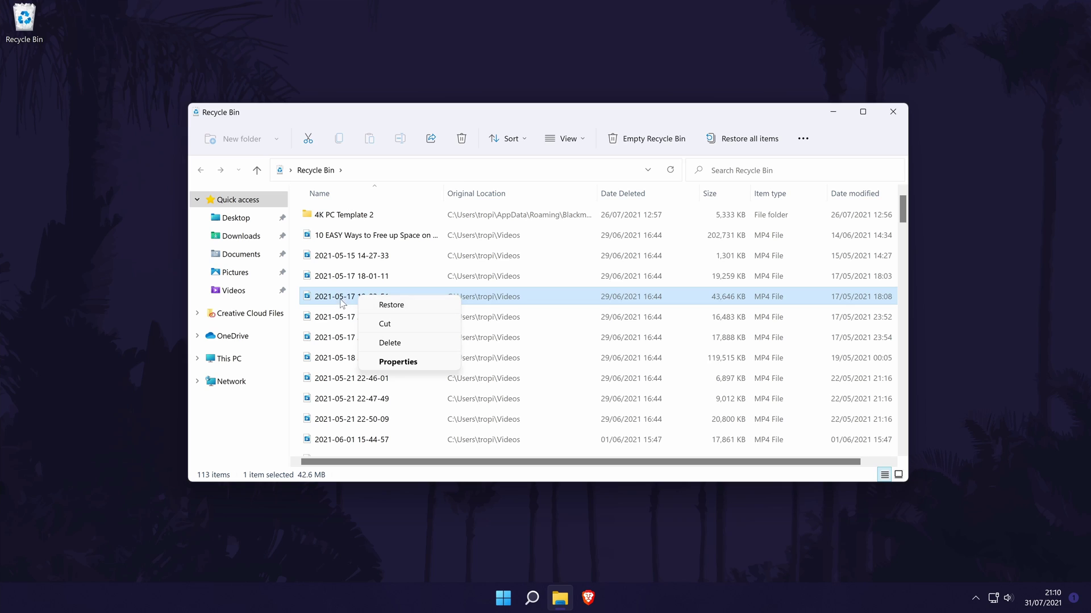
click(294, 288)
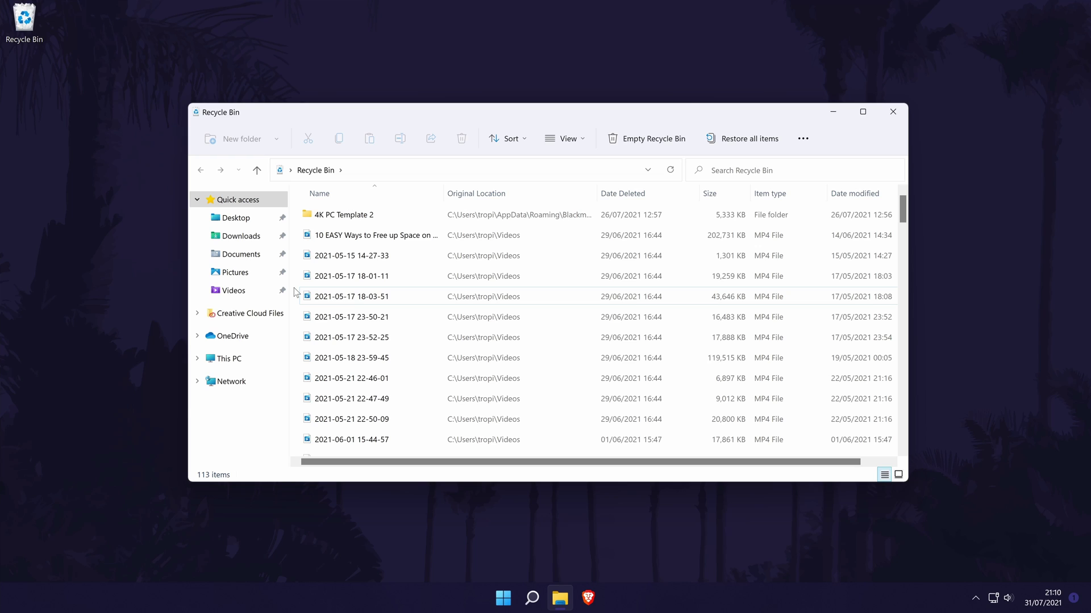
right_click(294, 287)
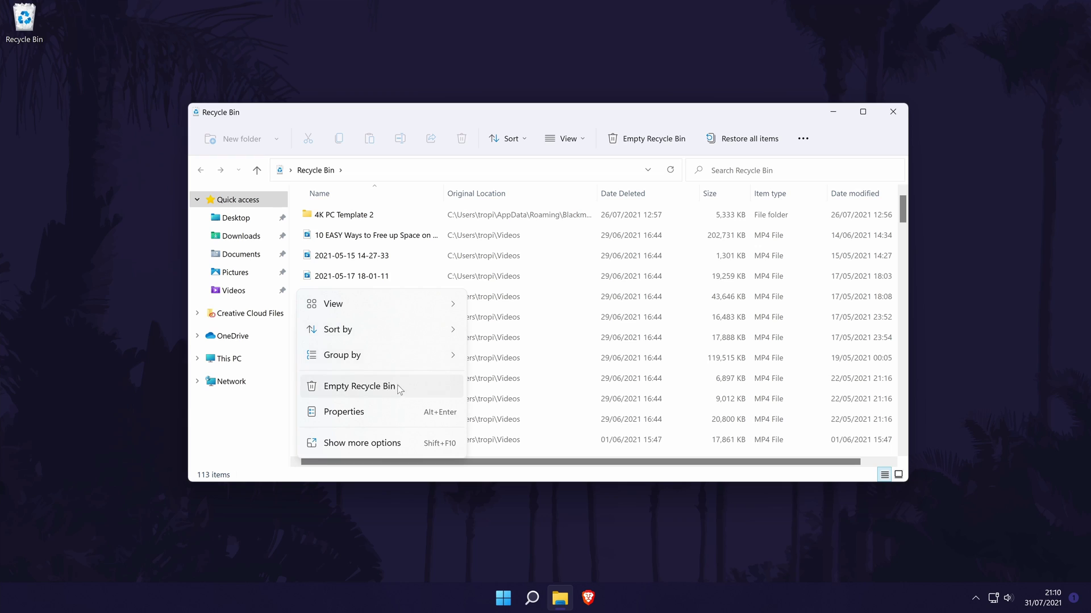
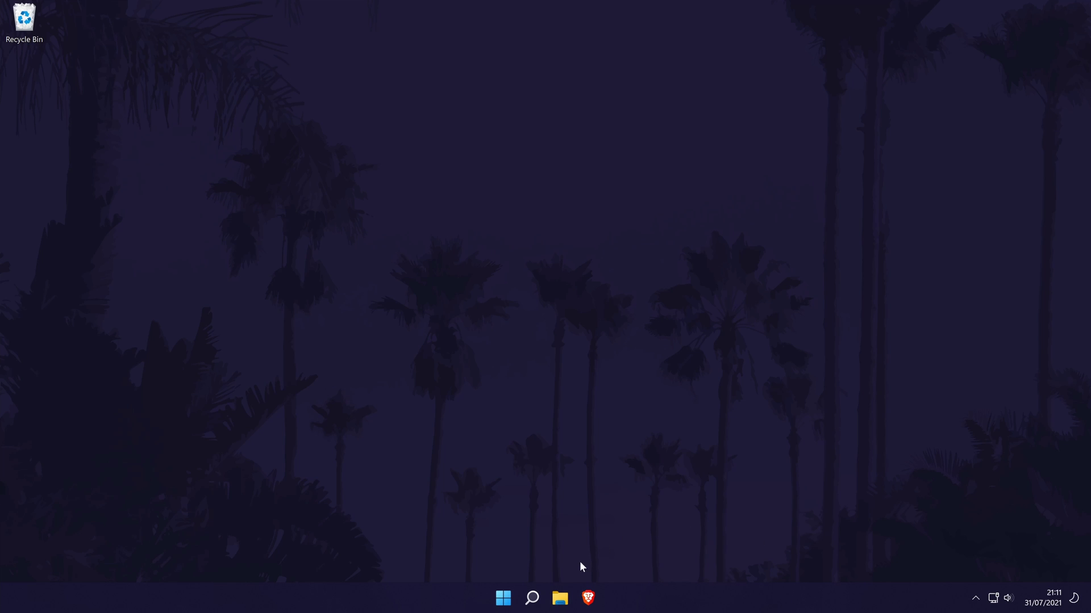
- In the Downloads folder, select all files grouped under Earlier this week and show their available actions
click(560, 598)
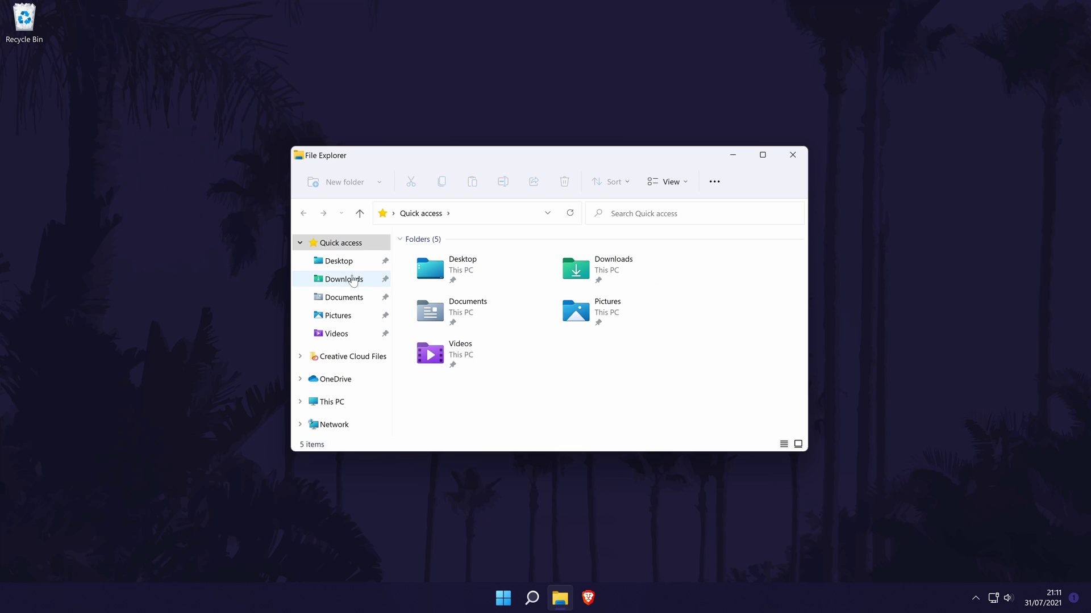
click(352, 279)
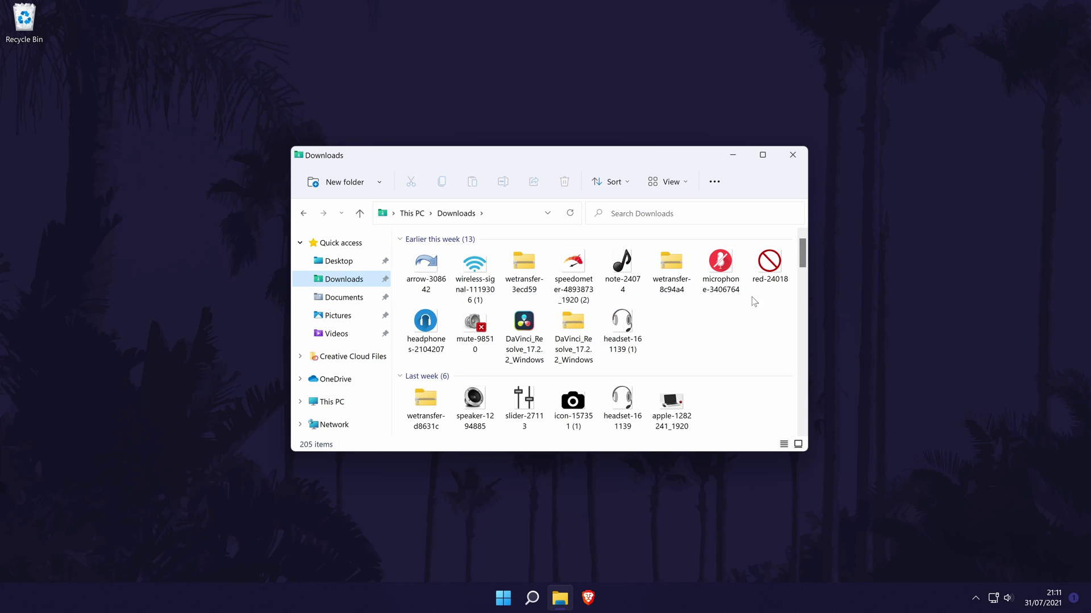
drag(399, 253, 792, 368)
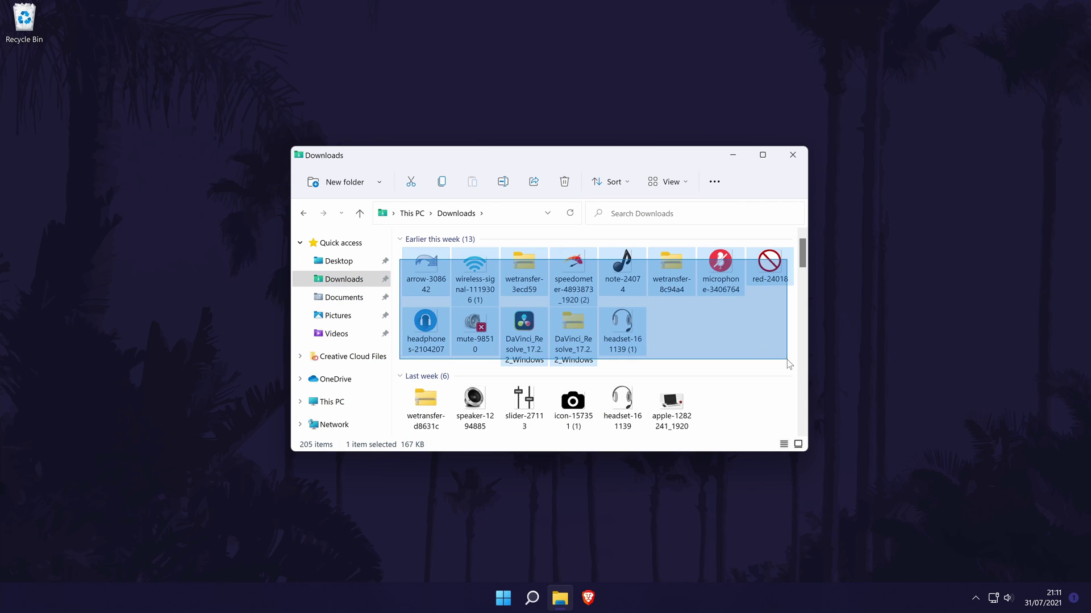
right_click(573, 267)
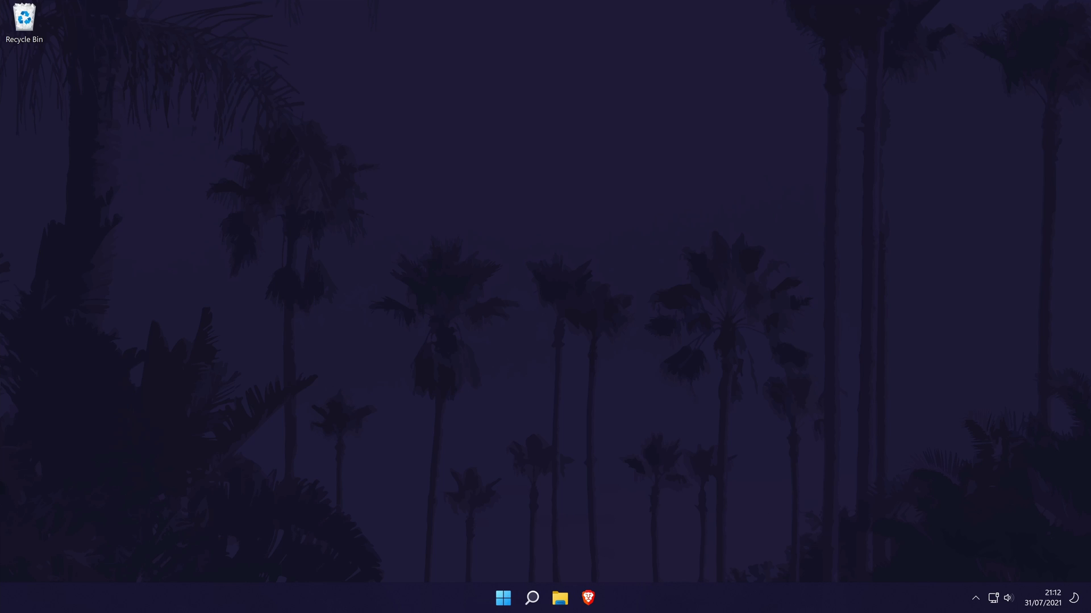
- Find the Settings app by searching for "settings" and open the System Storage page
click(531, 598)
text(settings)
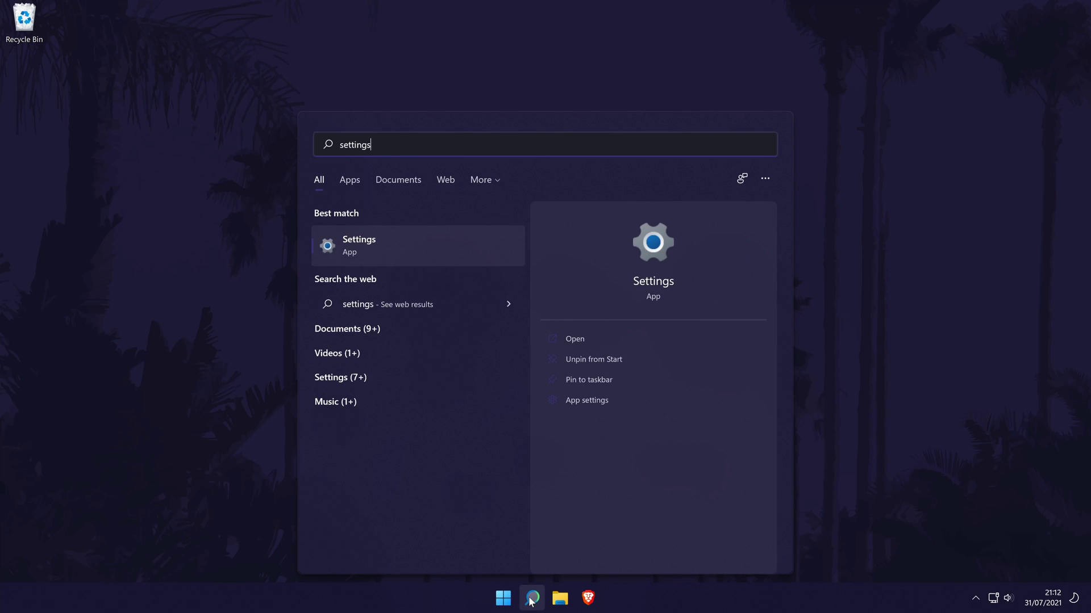
click(399, 248)
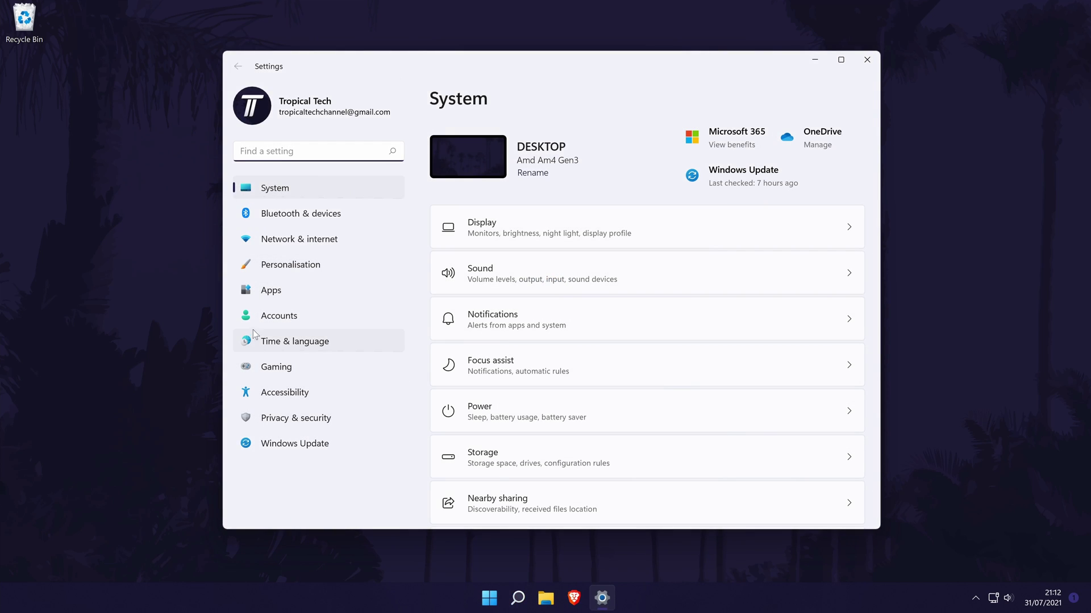
click(282, 187)
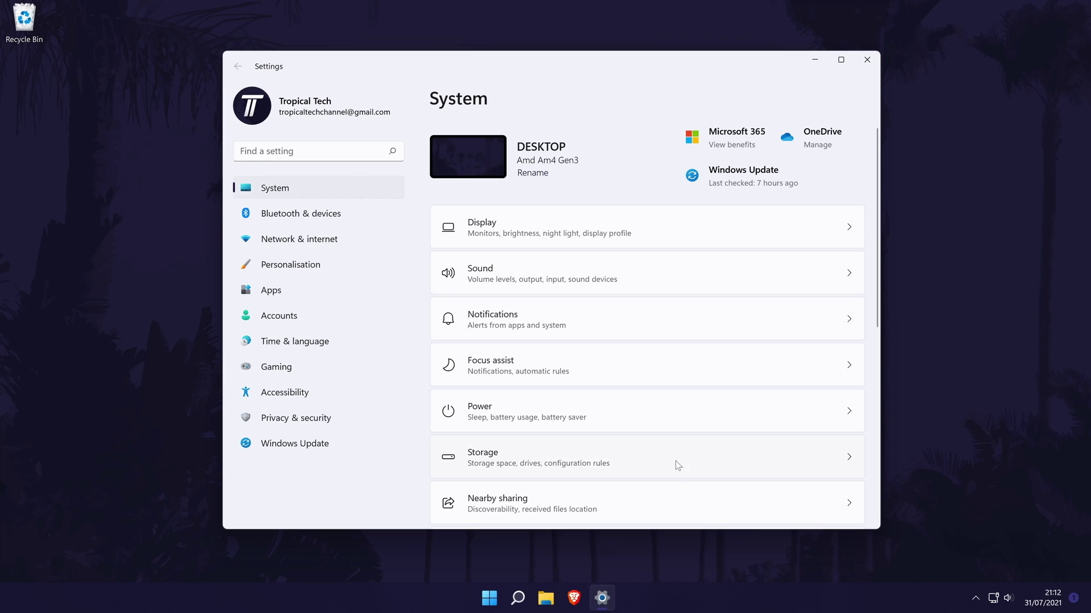
click(781, 476)
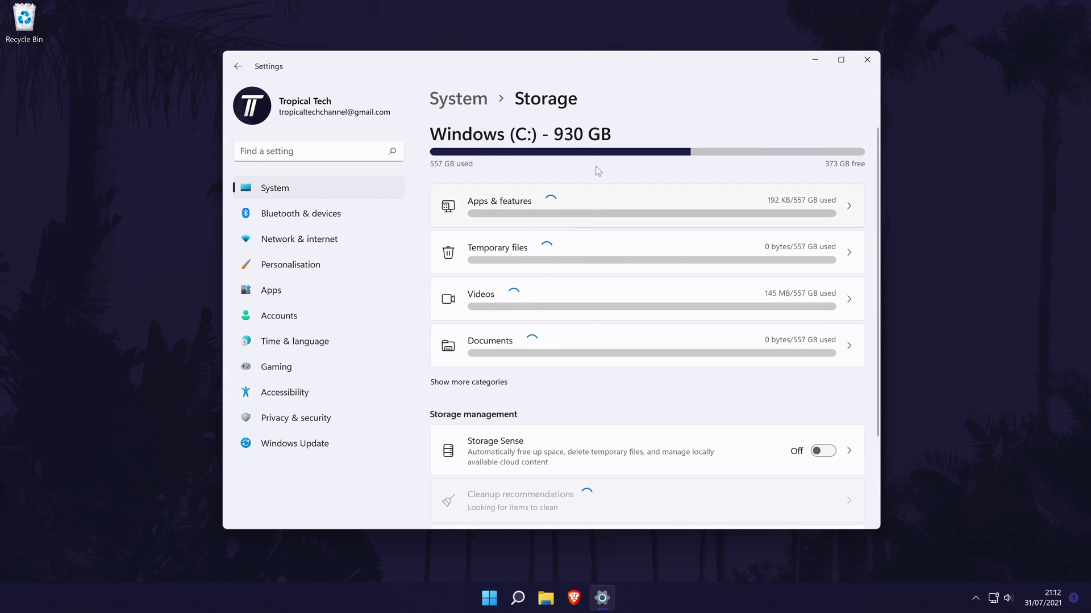
- Turn on Automatic User content cleanup in Storage Sense
scroll(645, 292, down, 3)
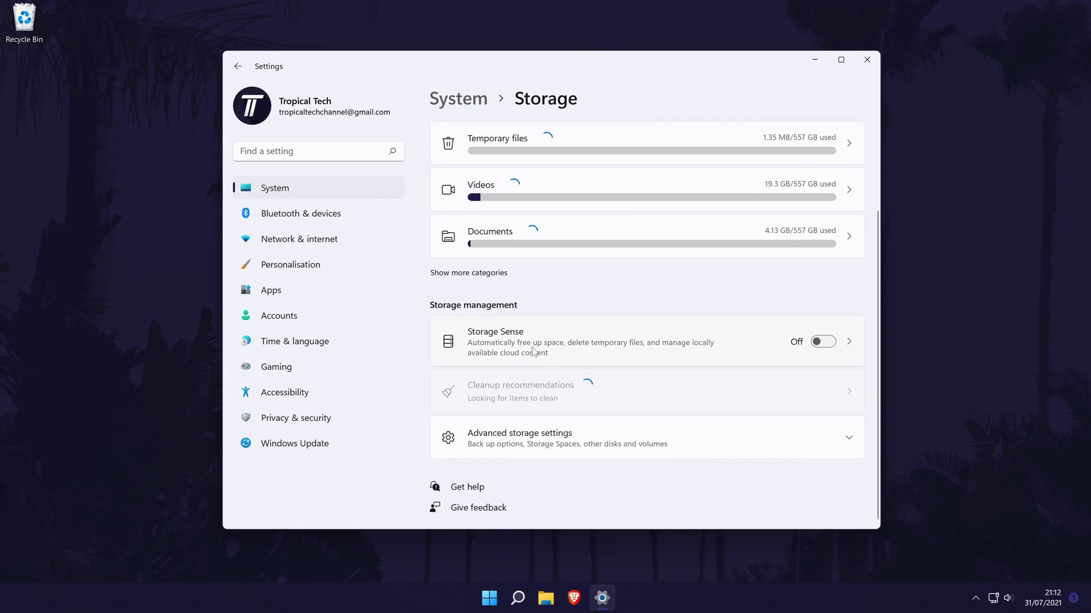
click(642, 343)
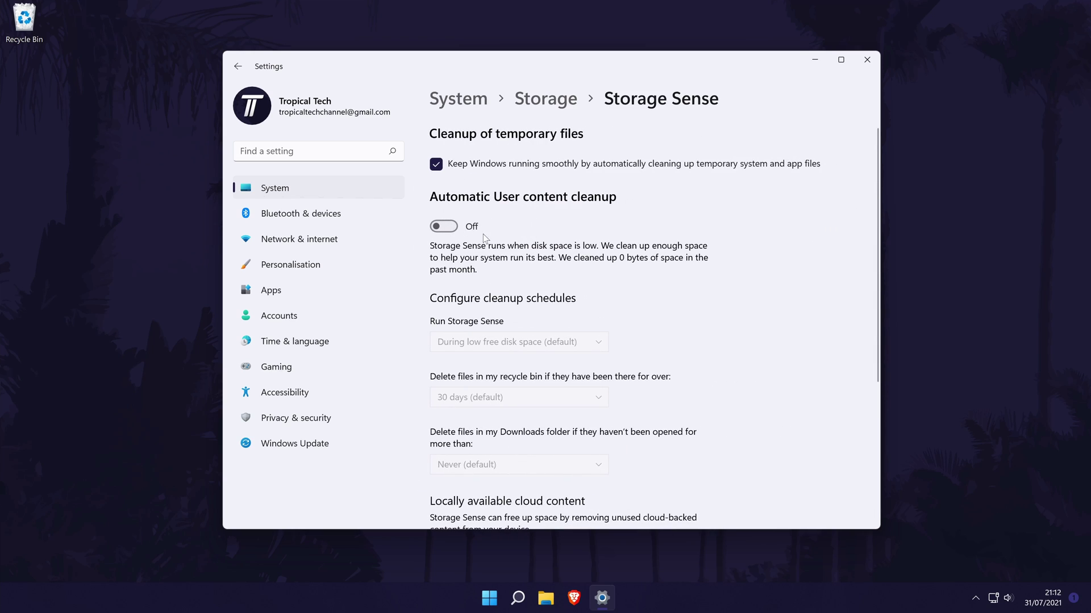
click(454, 226)
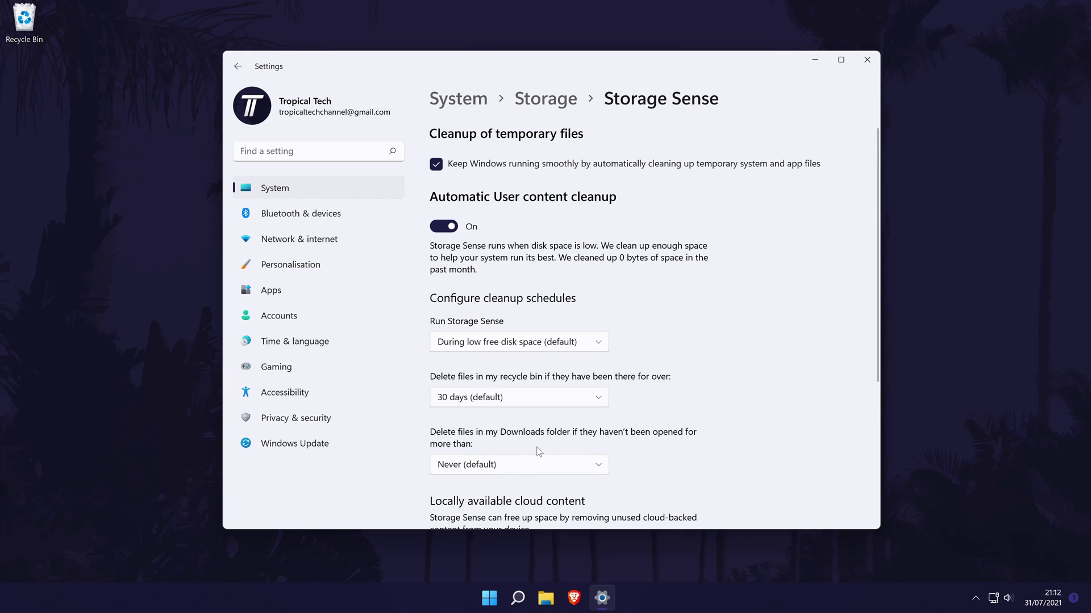
- Review the cleanup schedule choices for the Downloads folder and the recycle bin, keeping Never (default) and 30 days (default)
click(514, 470)
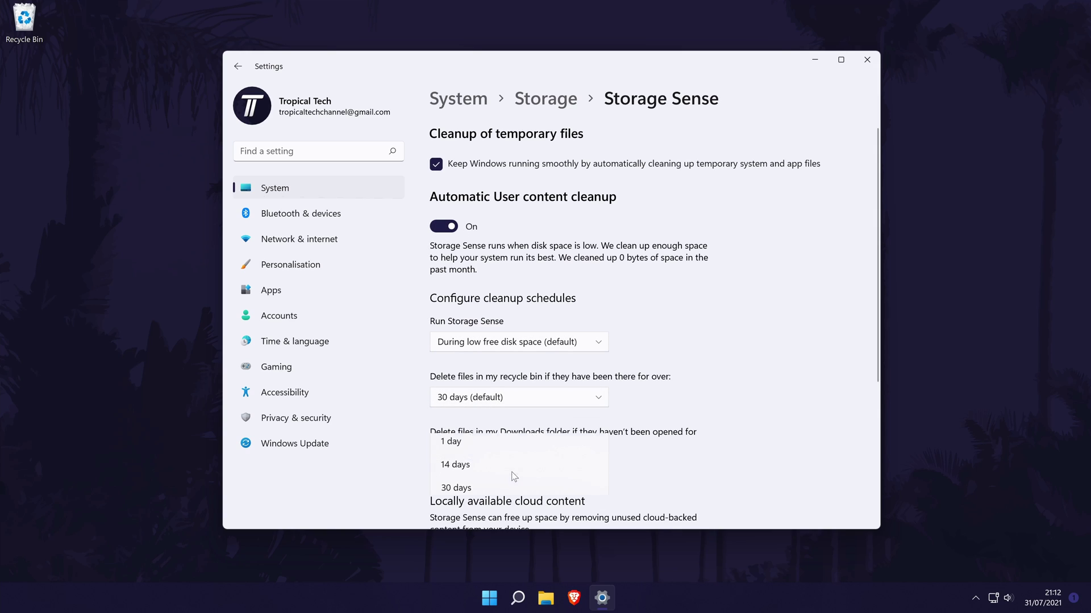
click(643, 491)
click(518, 397)
click(540, 395)
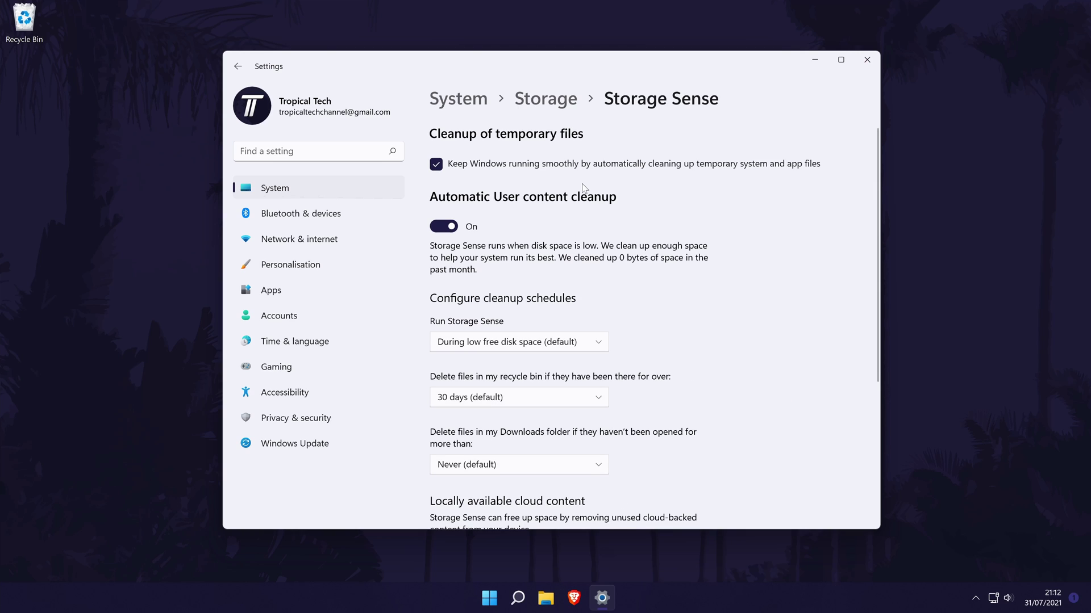
- Return to the Storage page, open Cleanup recommendations and inspect the Temporary files category
click(550, 102)
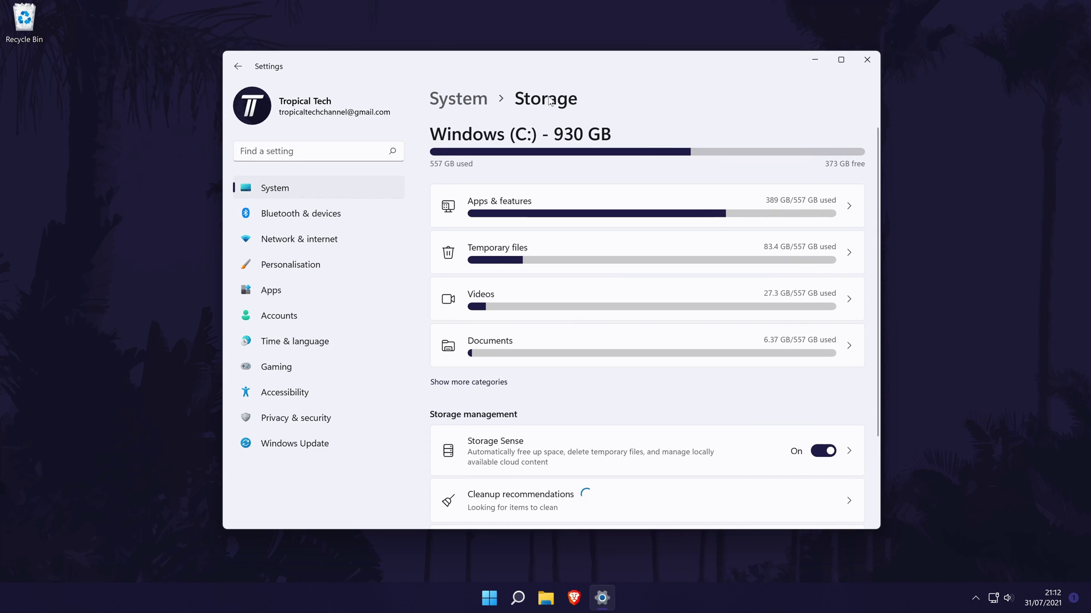
scroll(610, 349, down, 2)
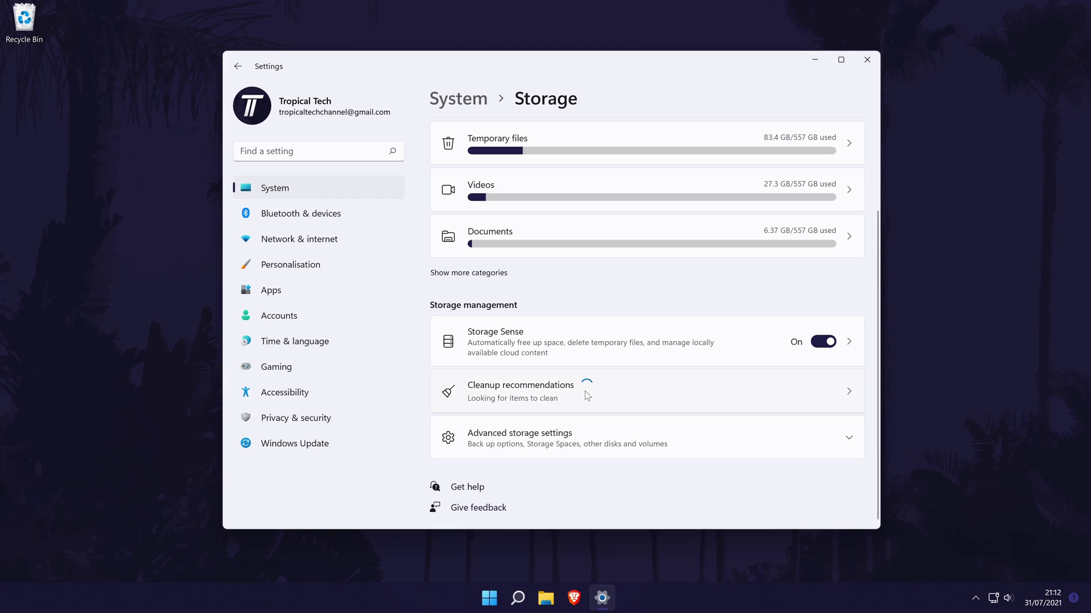
click(843, 393)
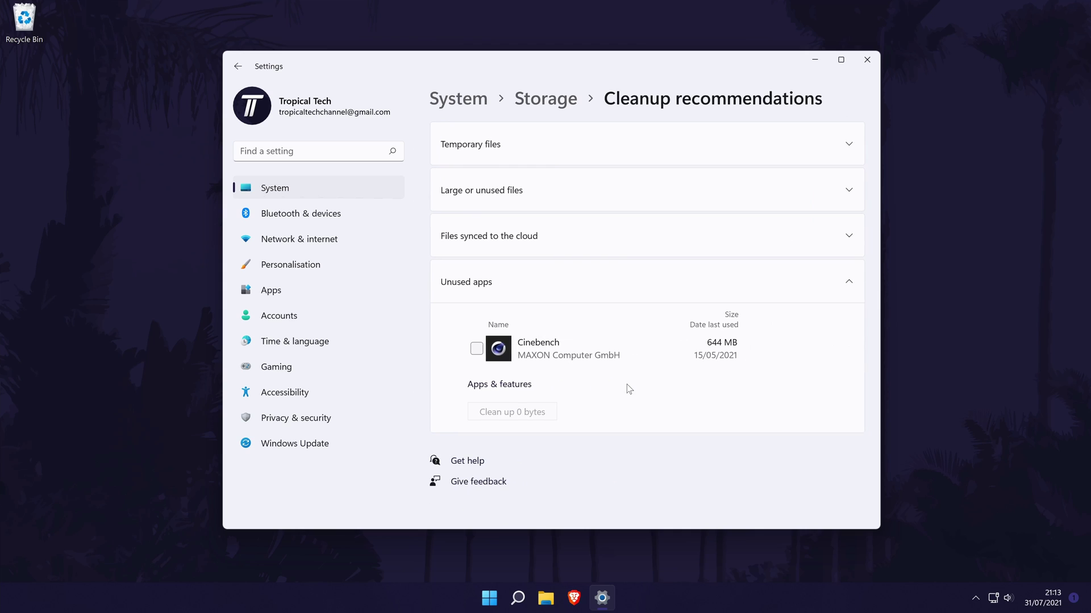
click(692, 131)
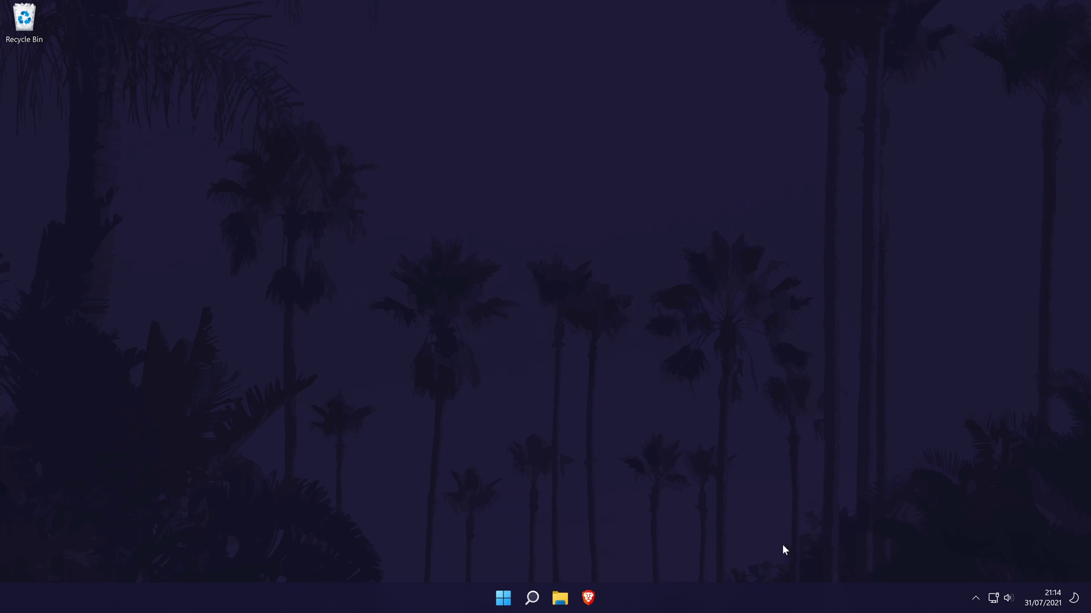
- Search for "disk" and launch Disk Clean-up
click(534, 598)
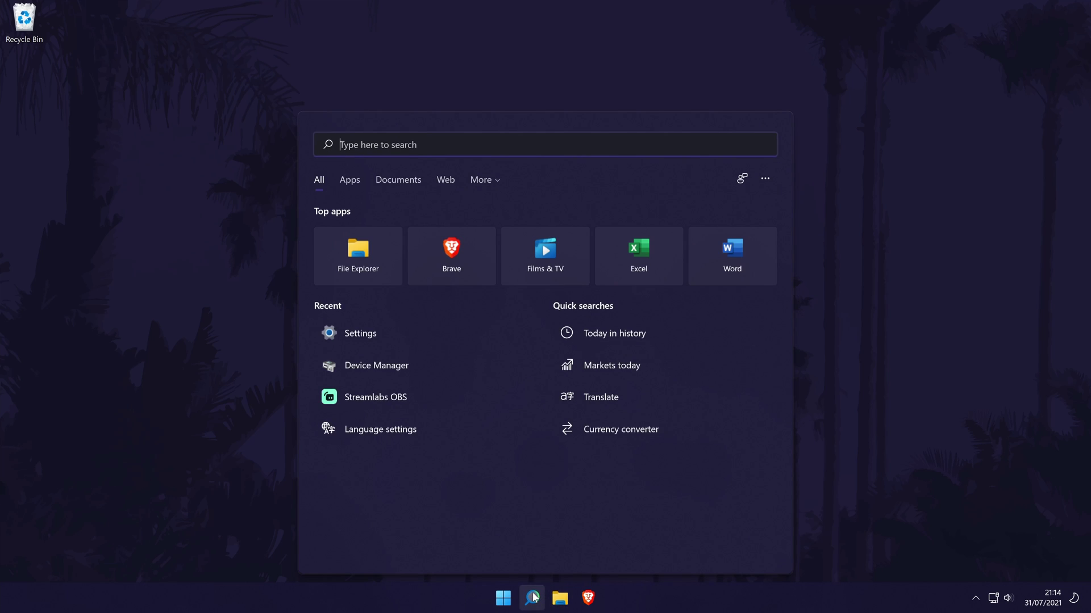
text(disk)
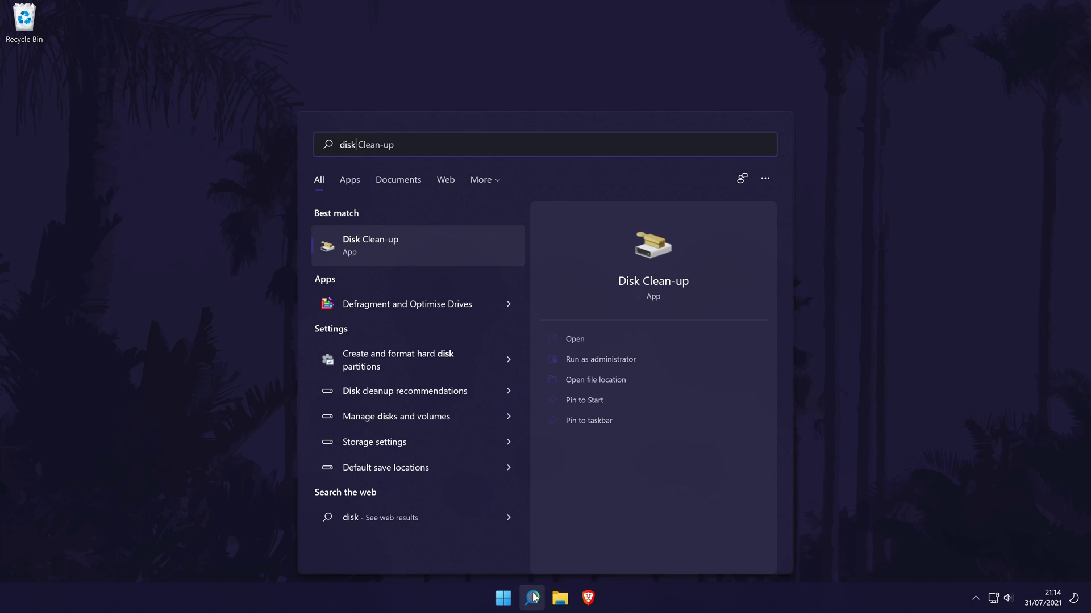
click(391, 241)
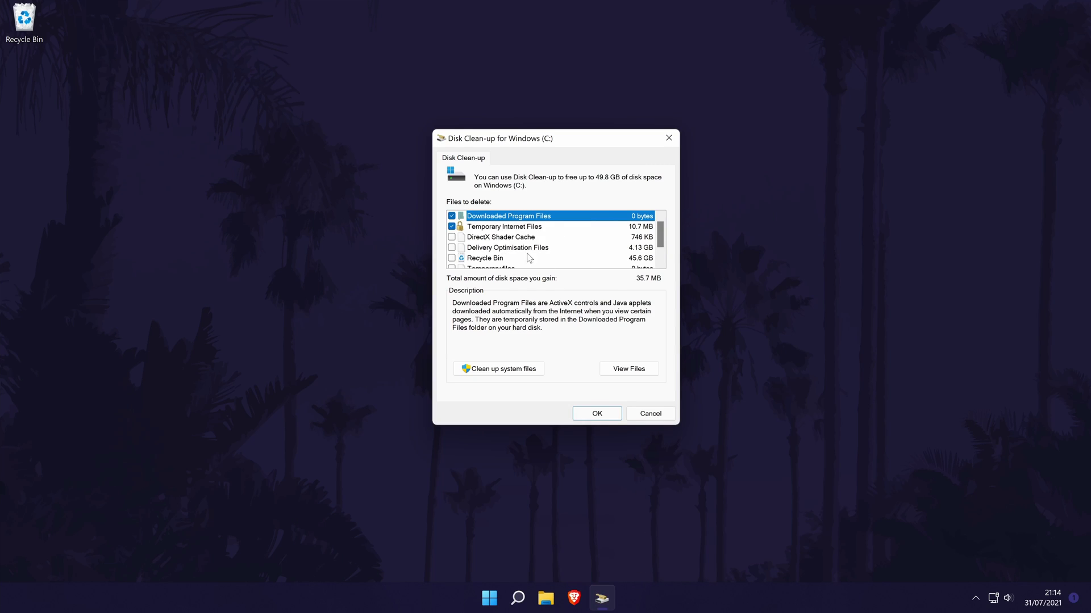
- Review the descriptions of Thumbnails, Temporary Internet Files and Downloaded Program Files in the list of files to delete
scroll(524, 250, down, 1)
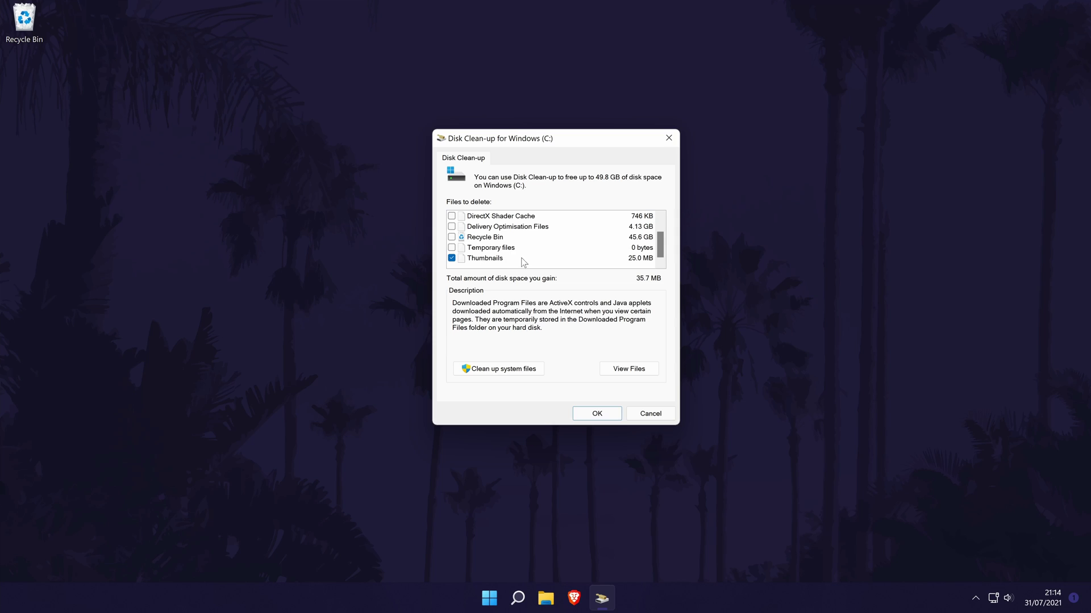
click(500, 260)
scroll(523, 251, up, 1)
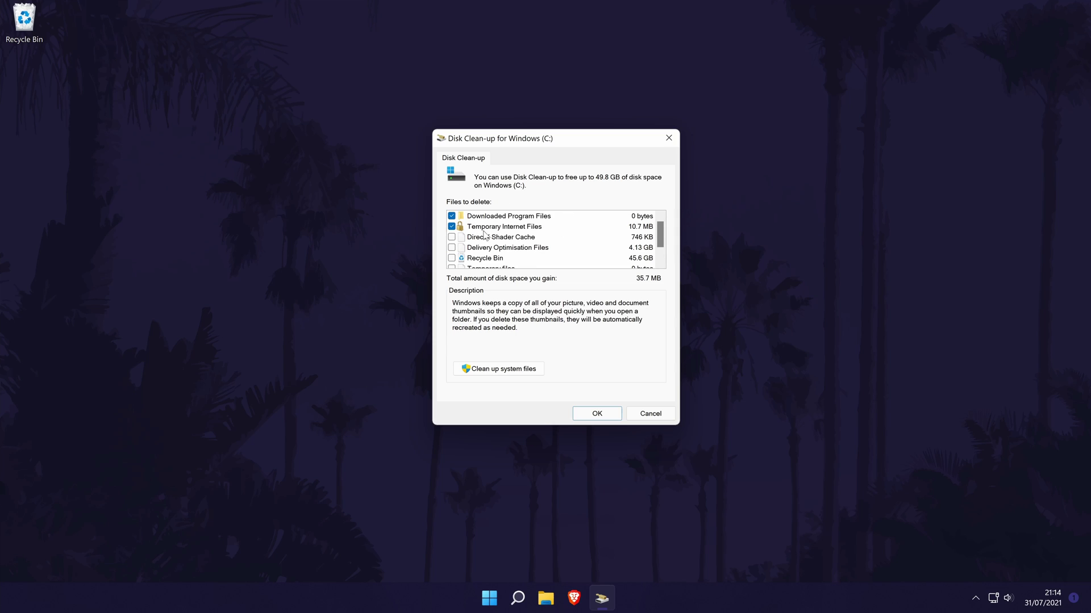
click(522, 227)
click(525, 216)
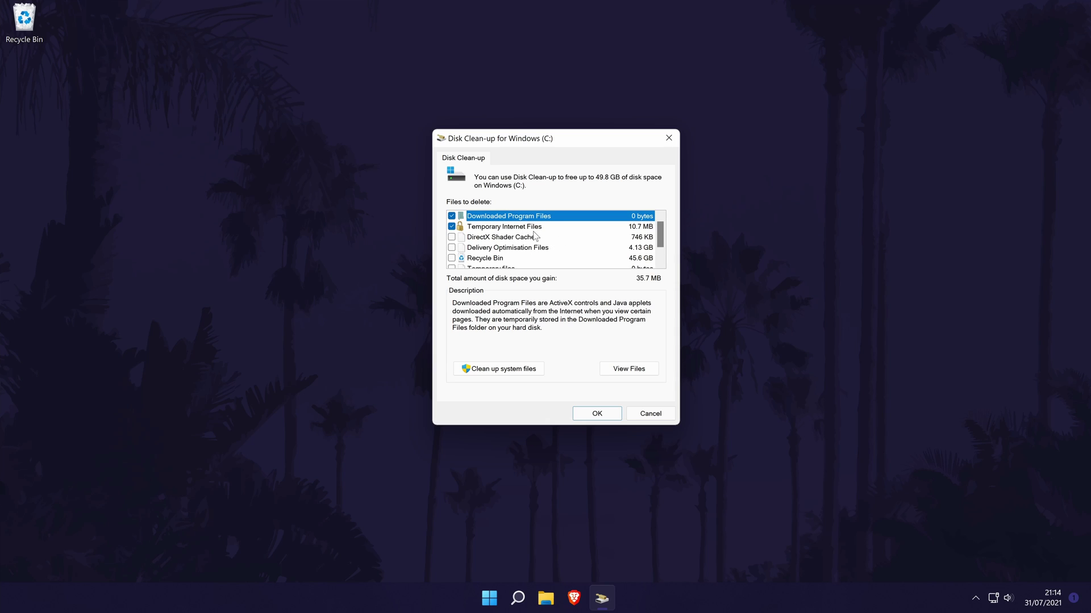
- Mark and unmark the Recycle Bin category, and confirm the clean-up of the remaining selected file types
click(451, 259)
click(452, 259)
click(597, 414)
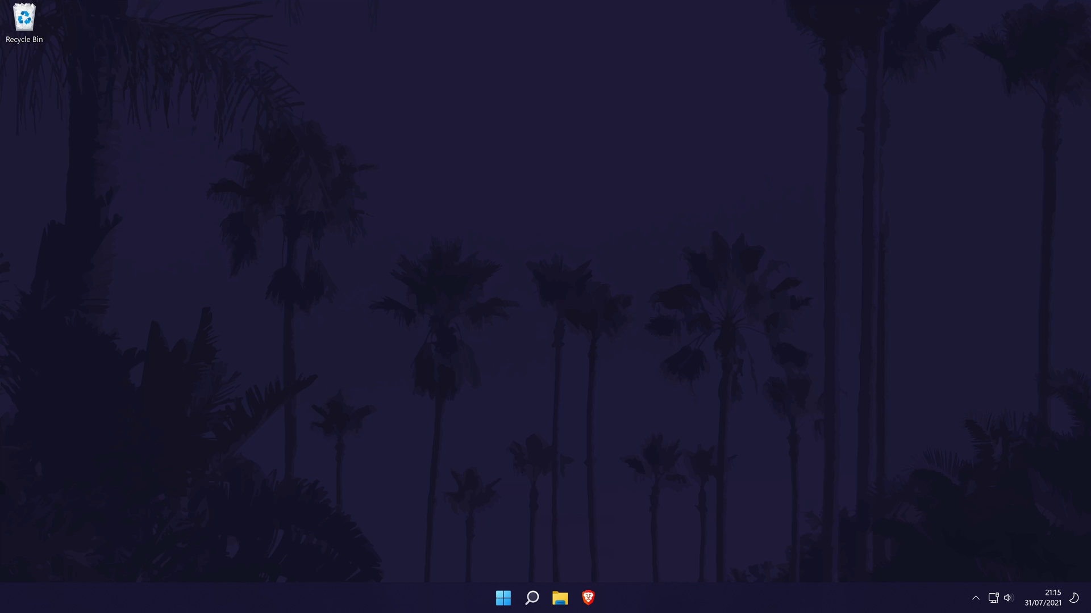
- Find the Settings app by searching for "settings" and open the Apps & features page
click(529, 596)
text(settings)
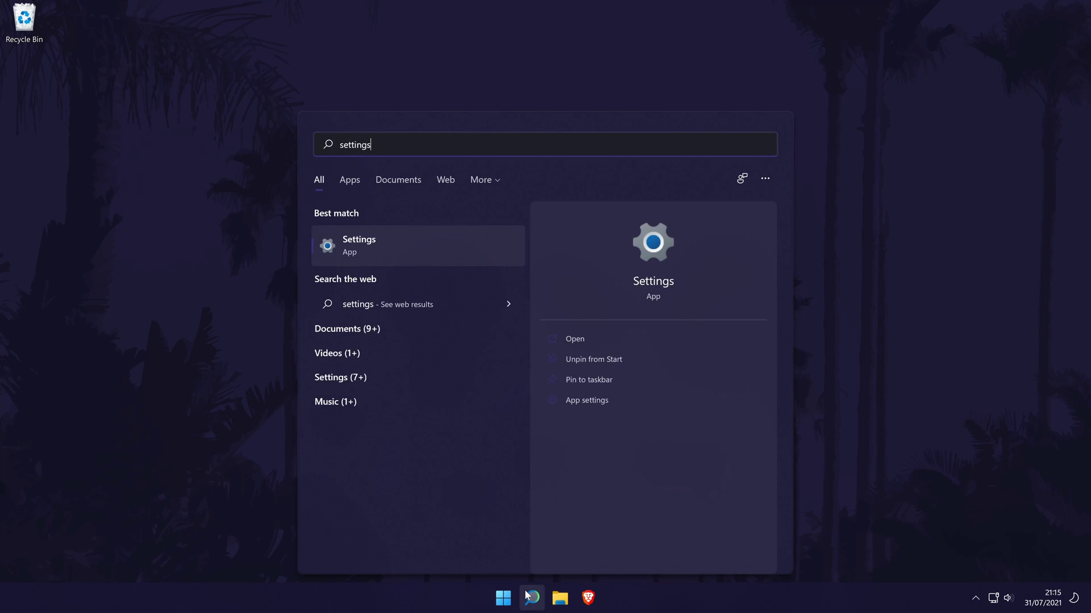
click(376, 236)
click(356, 291)
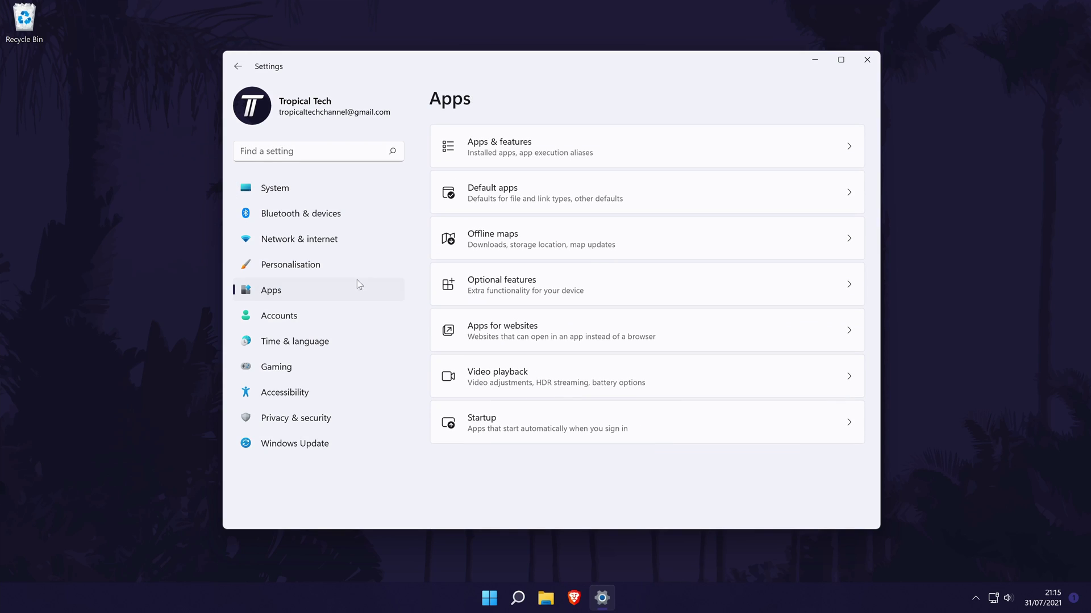
click(550, 149)
- Look at the app list's sorting choices and show the available actions for Adobe Creative Cloud
click(664, 309)
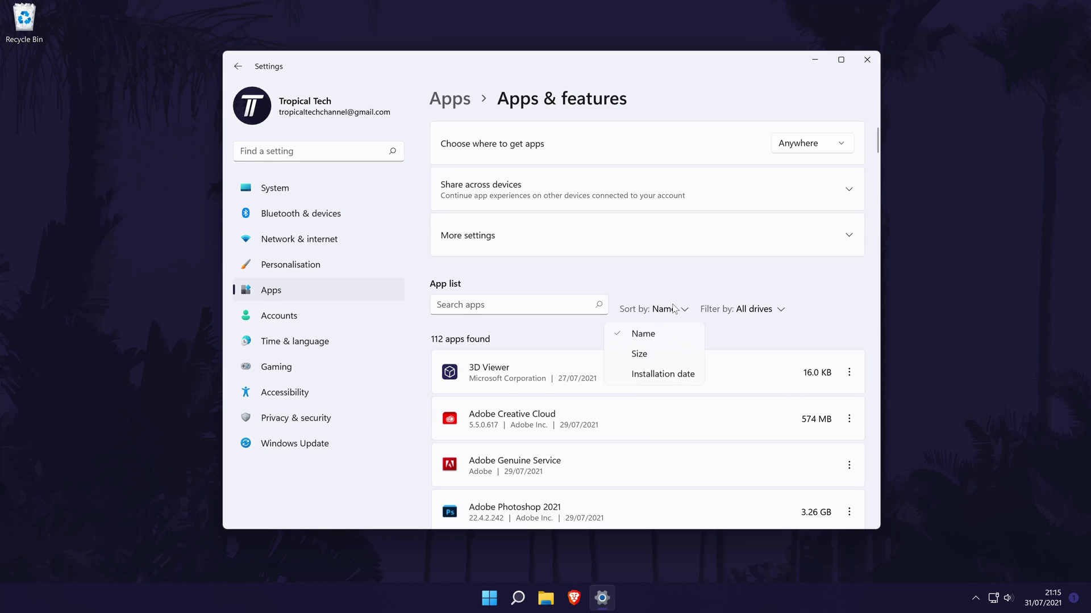
click(775, 341)
click(849, 419)
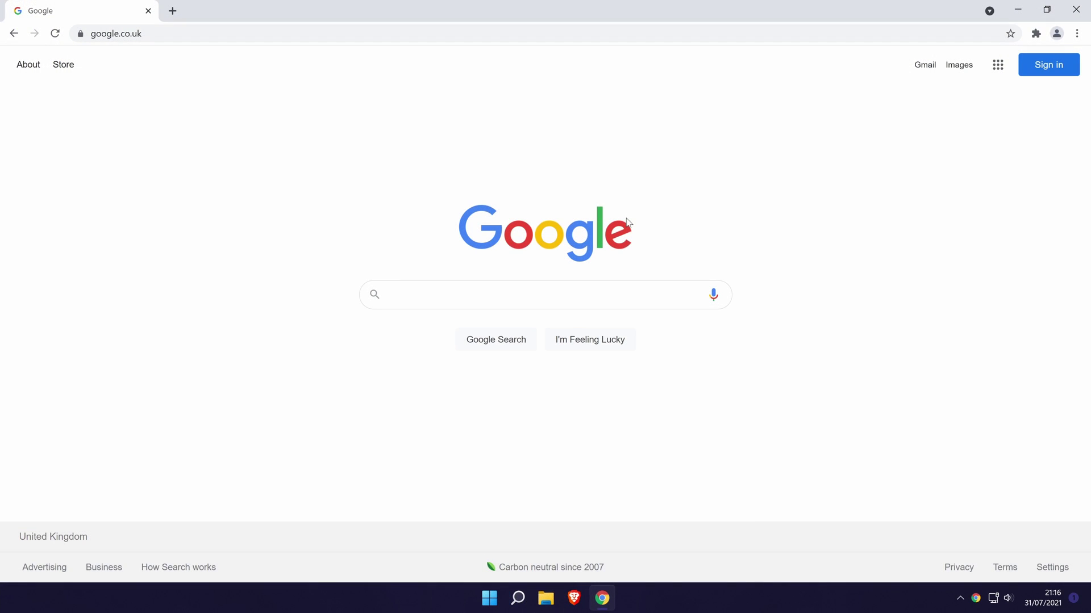
- Open Chrome's browsing history page and bring up the options for clearing browsing data
click(1077, 34)
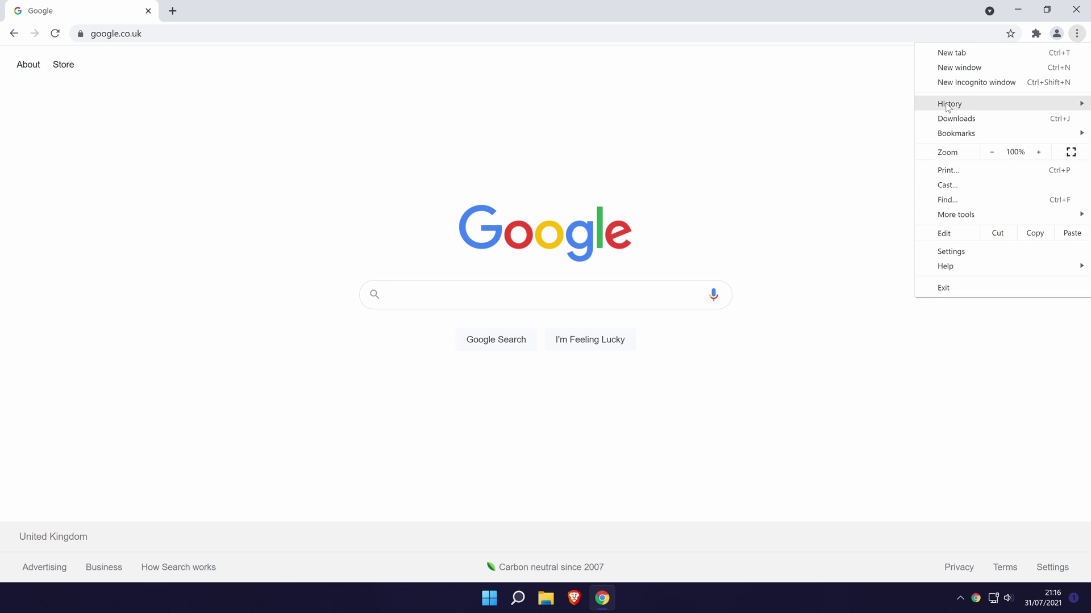
mouse_move(947, 106)
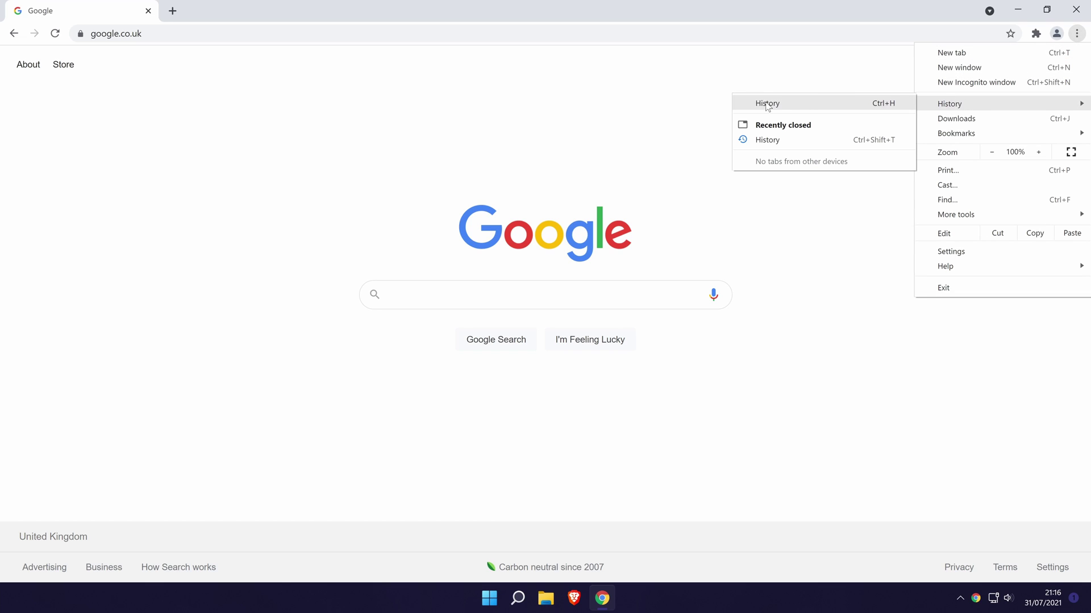
click(801, 103)
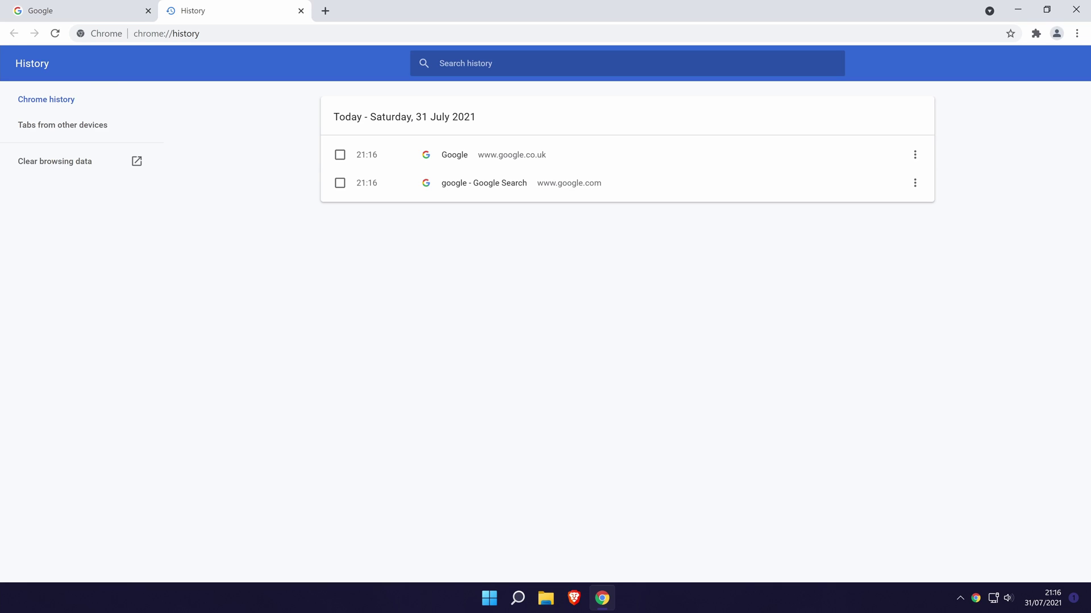
click(71, 165)
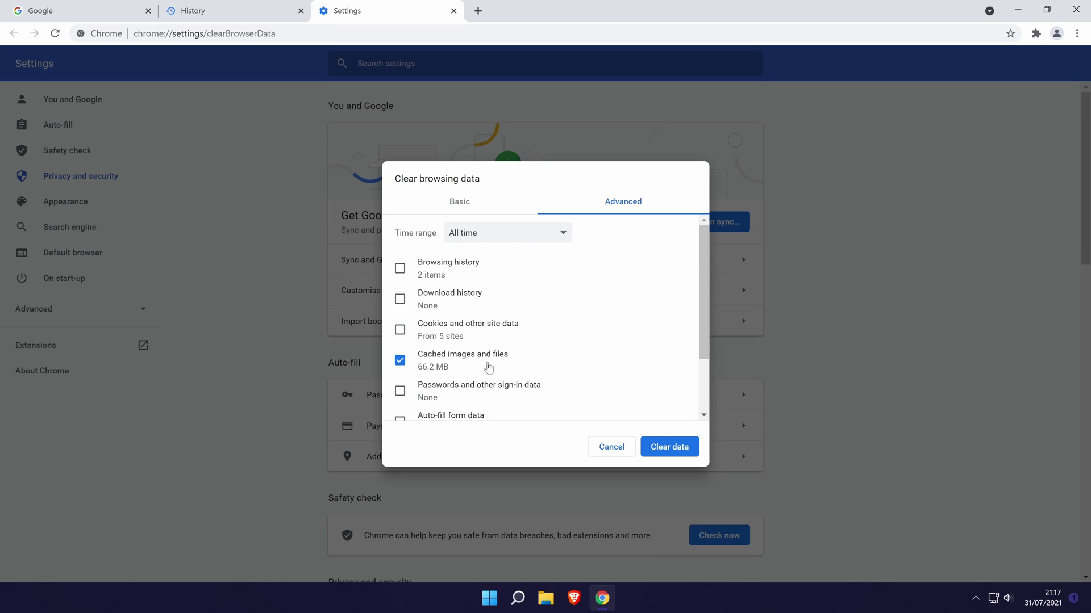
- Set the time range to All time and clear only the cached images and files
click(477, 235)
click(476, 293)
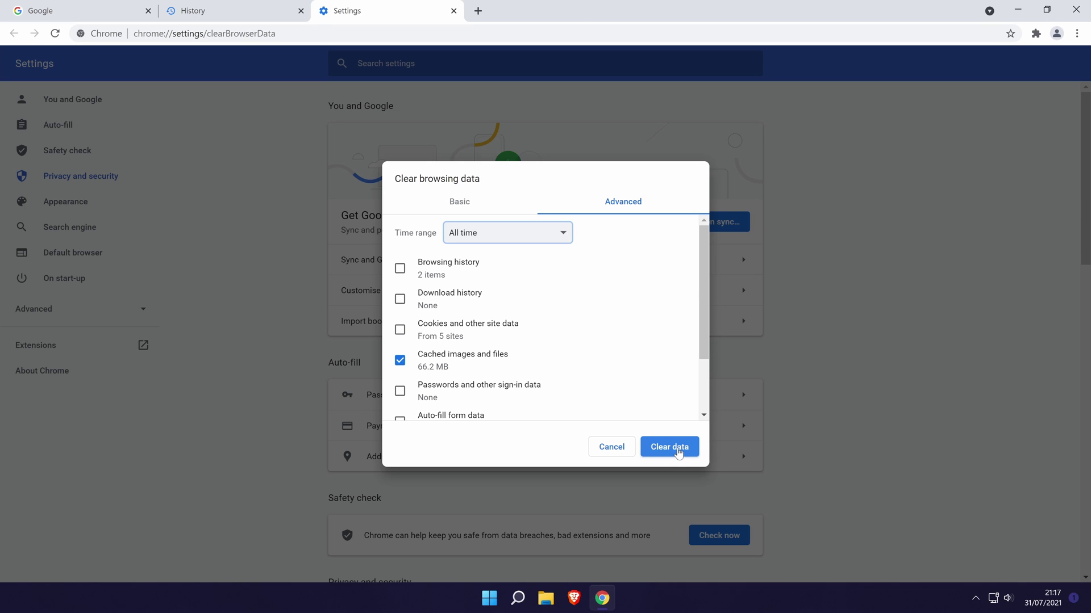
click(676, 451)
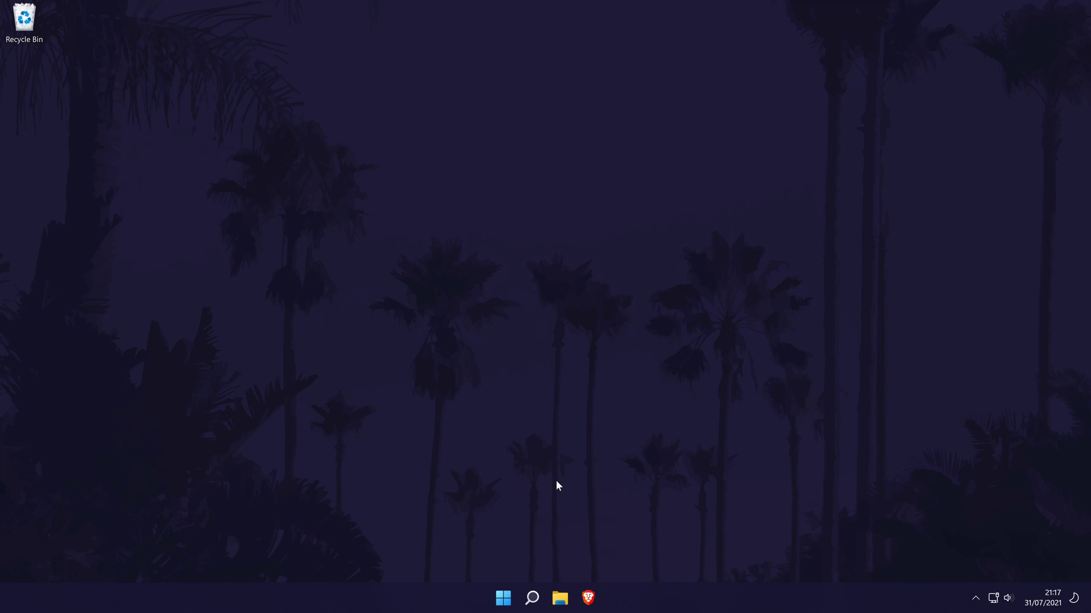
- Find the restore point settings by searching for "restore" and set the Windows (C:) drive's maximum system protection usage to 9.30 GB
click(531, 598)
text(resto)
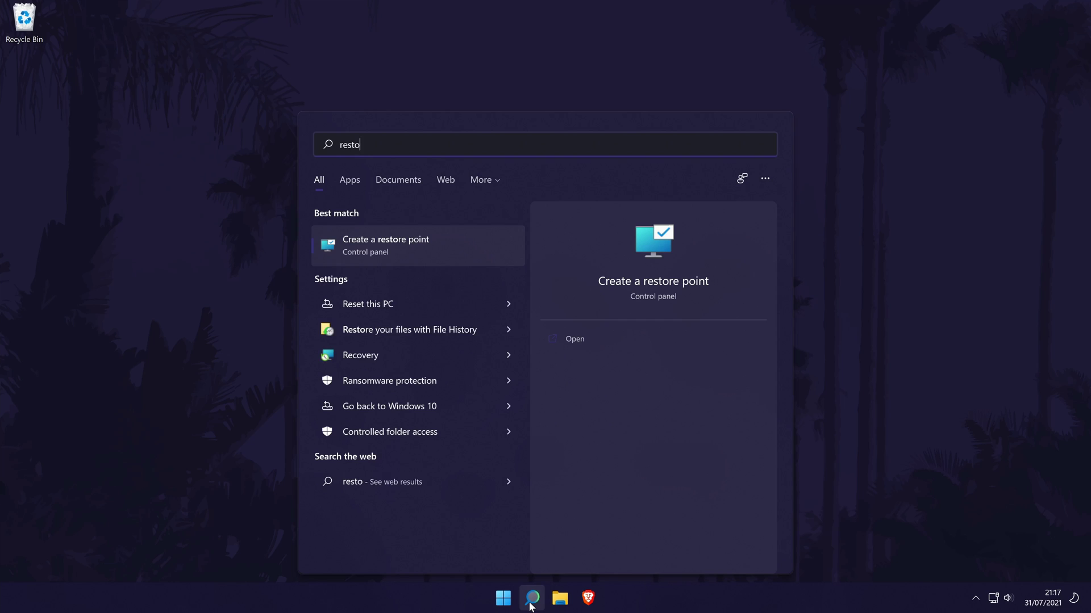
text(re)
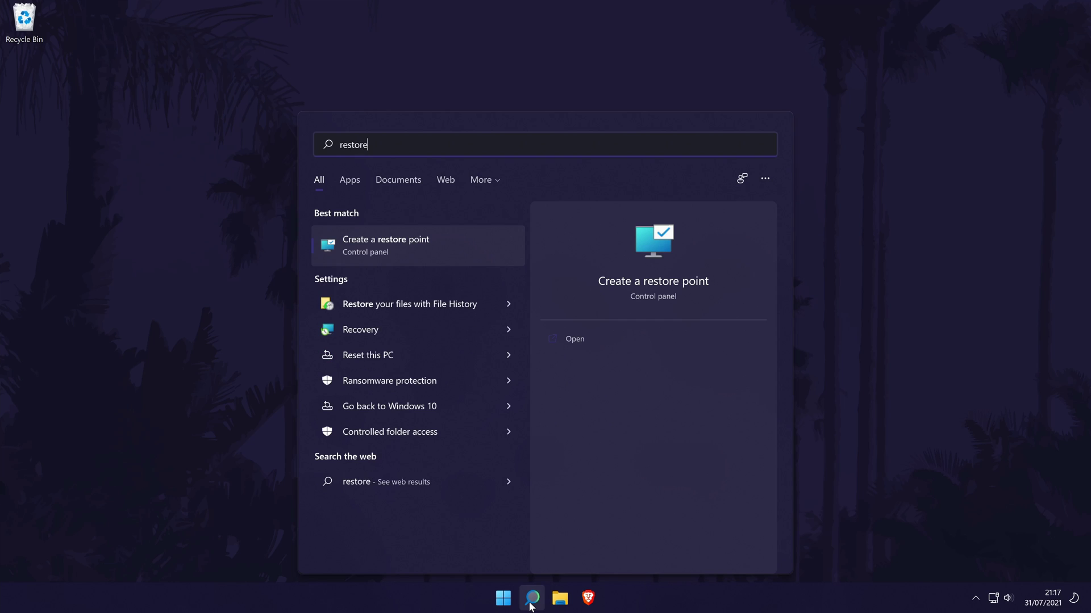
click(403, 256)
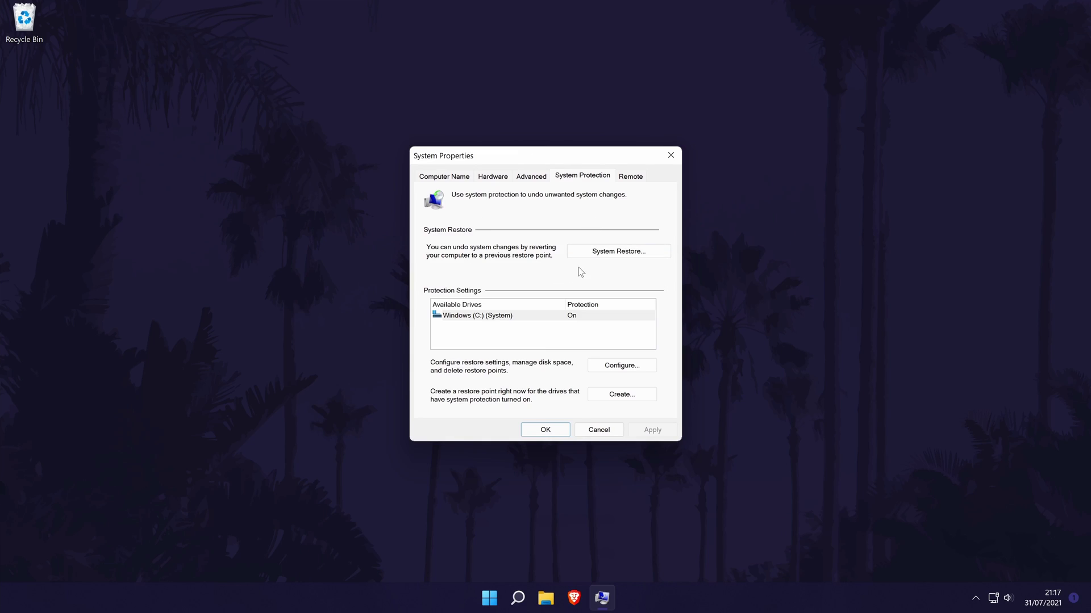
click(624, 367)
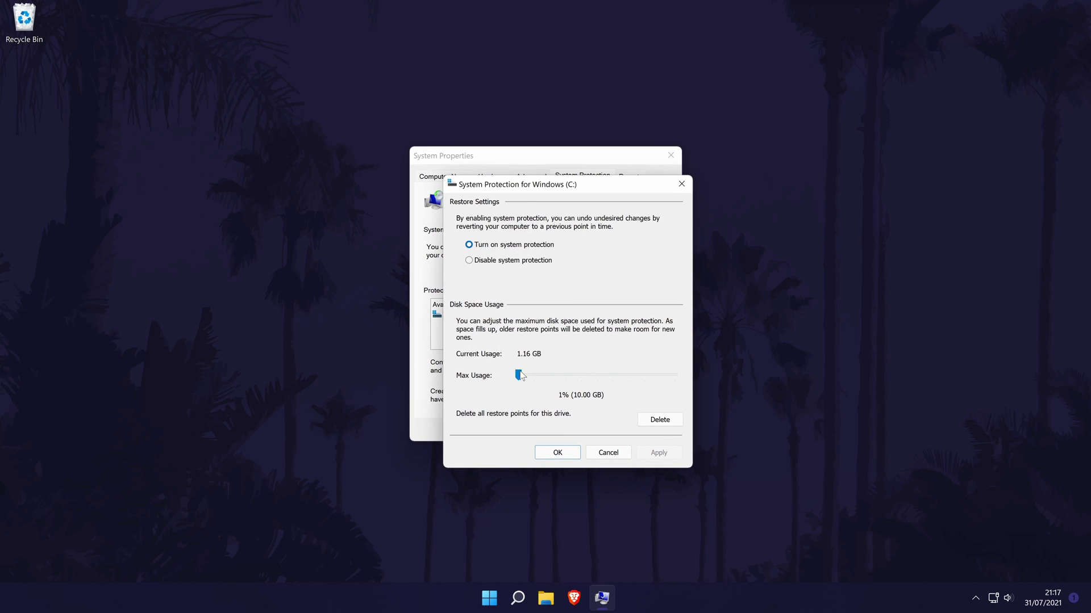
mouse_move(520, 376)
mouse_down()
mouse_move(507, 374)
mouse_move(719, 382)
mouse_move(526, 373)
mouse_move(515, 356)
mouse_up()
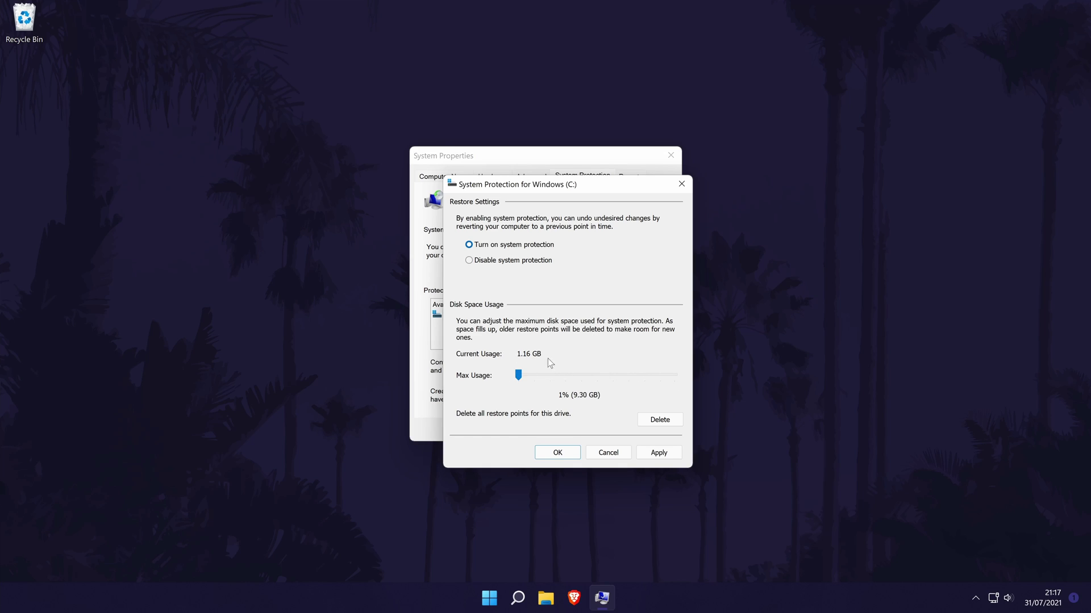
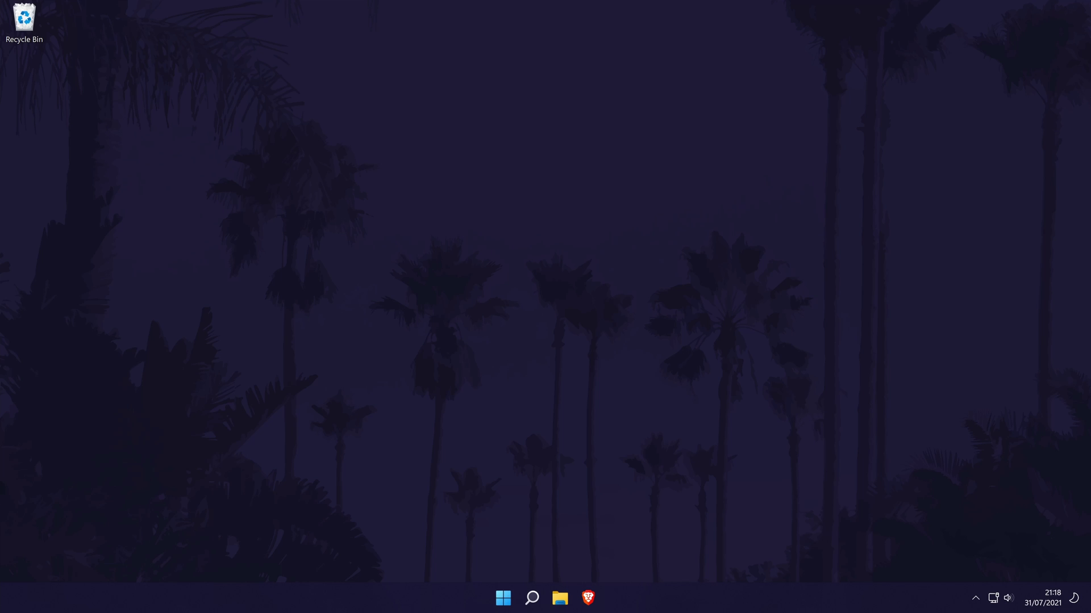
- Find Command Prompt by searching for "command" and run it as administrator
click(531, 597)
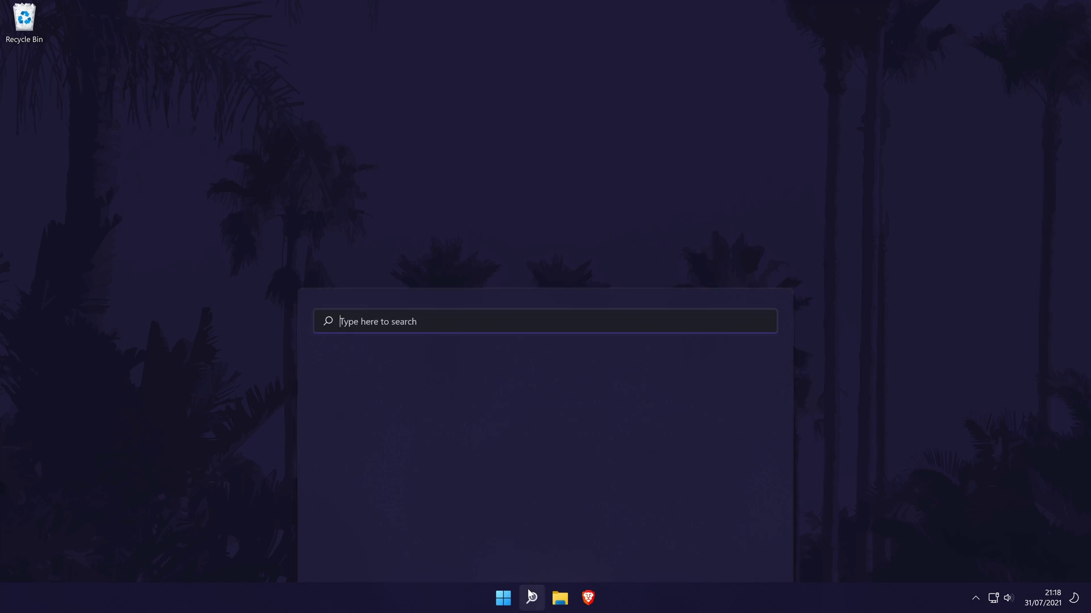
text(command)
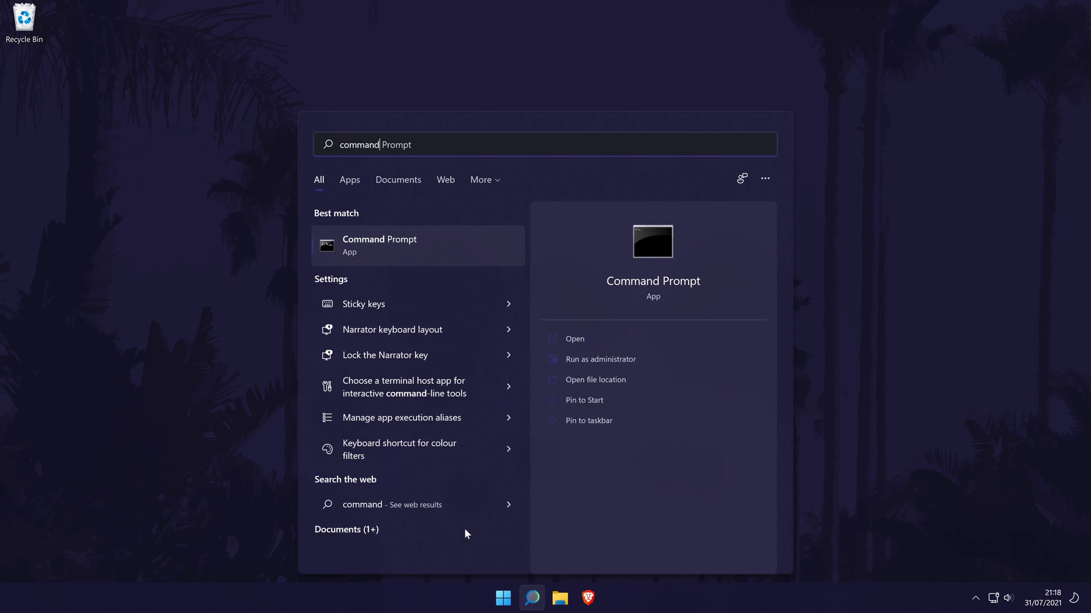
right_click(400, 240)
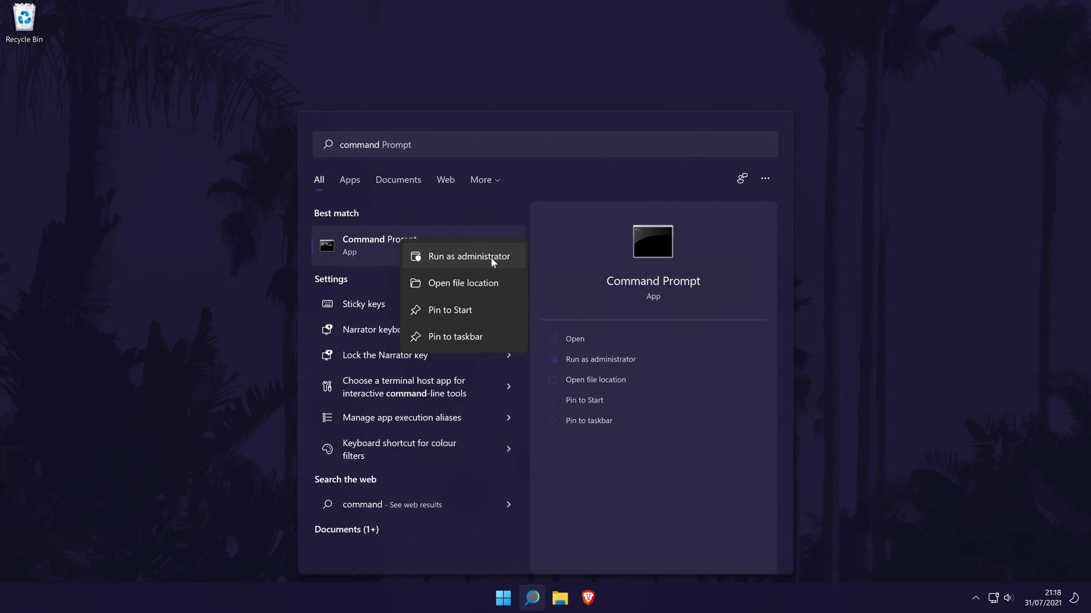
click(492, 259)
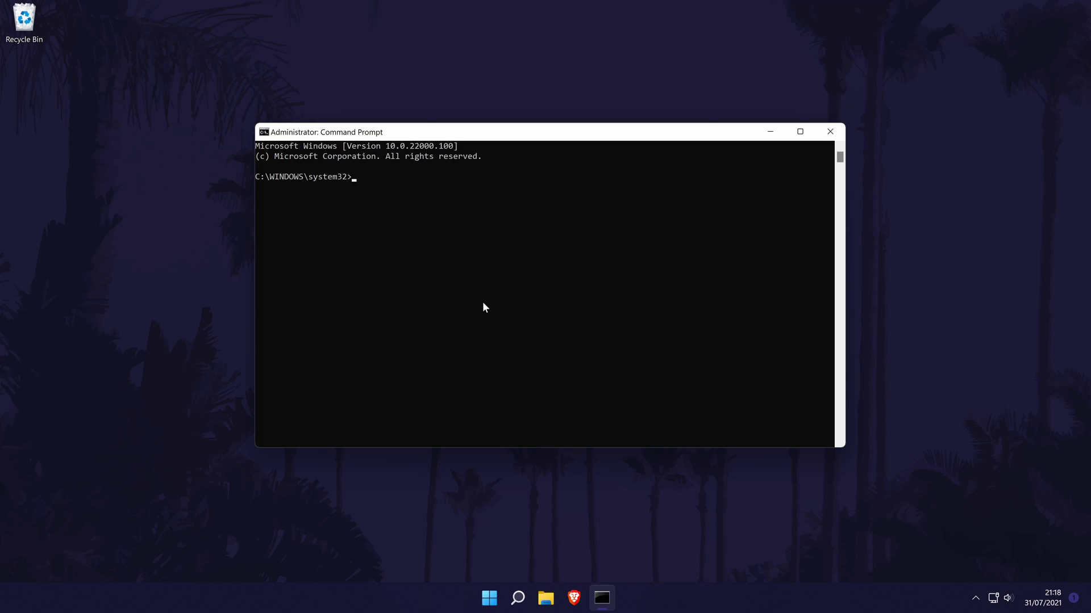
- Turn hibernation off with "powercfg /hibernate off" and back on with "powercfg /hibernate on"
text(powercfg /hibernate off)
key(Return)
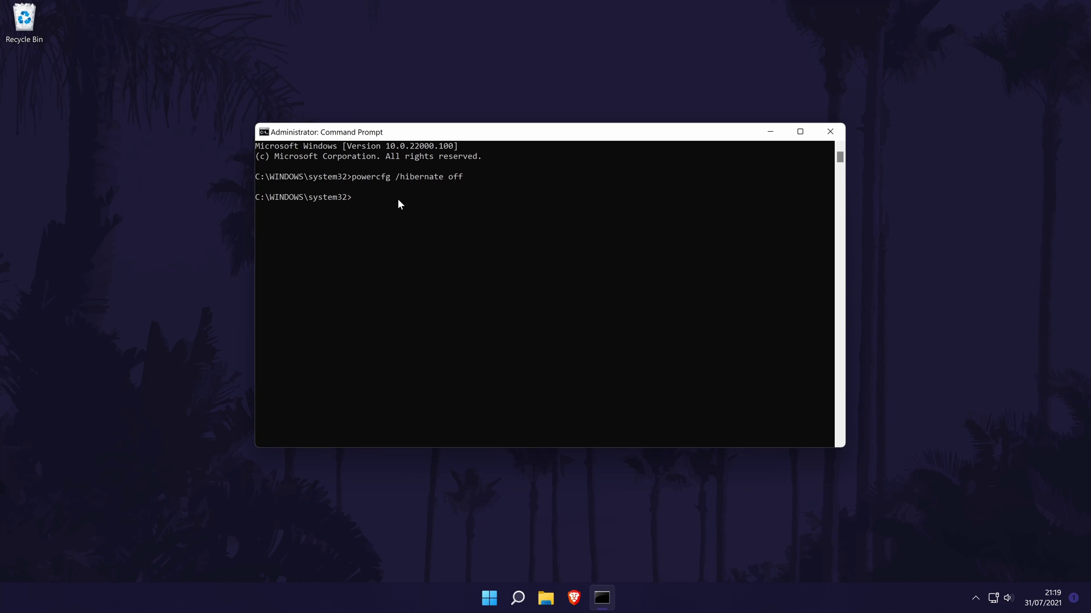
text(powercfg /hibernate on)
key(Return)
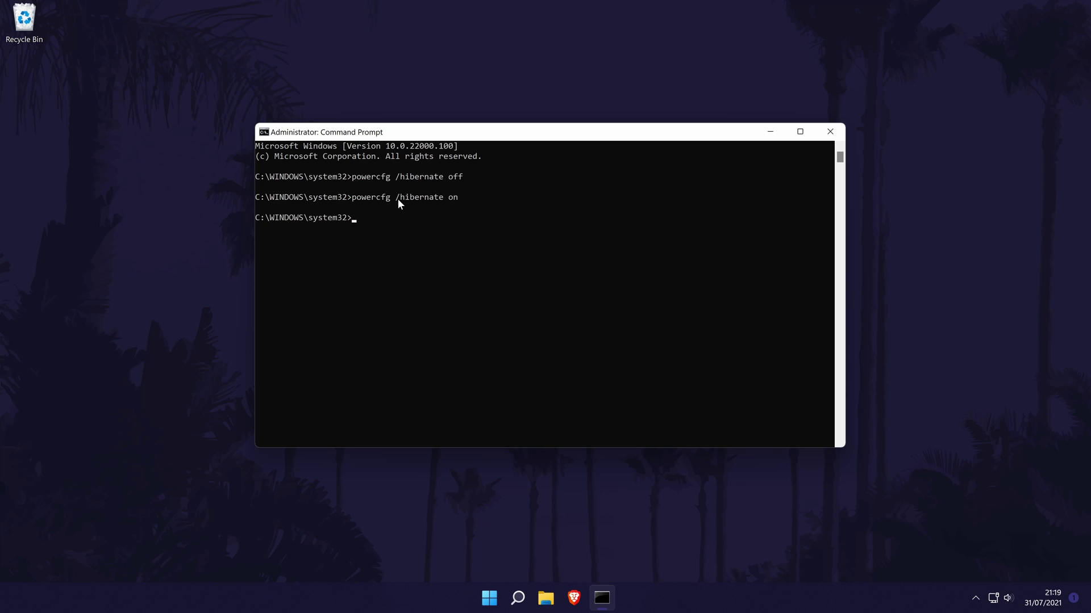